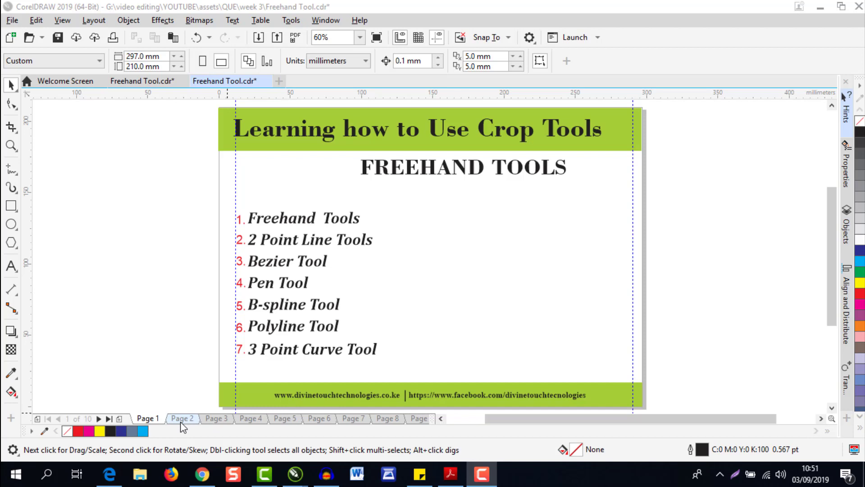
- Go to page 2 and view the list of tools grouped under the Freehand tool
{"action": "left_click", "coordinate": [182, 418]}
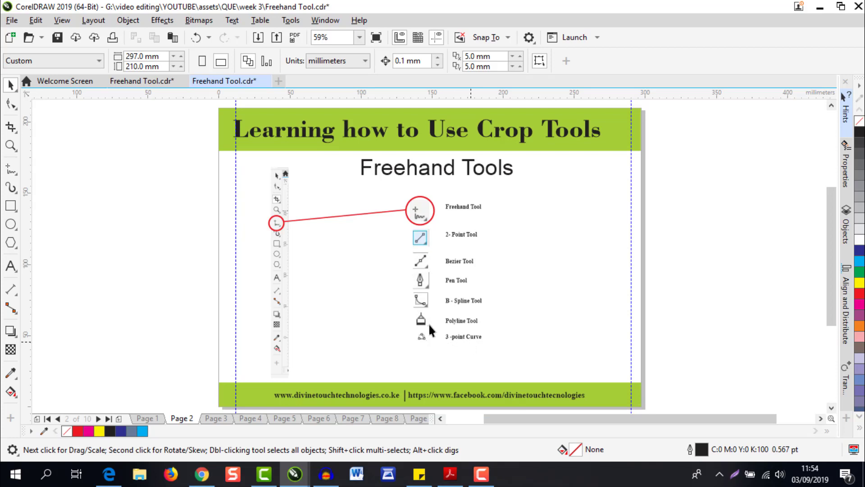
{"action": "left_click", "coordinate": [15, 176]}
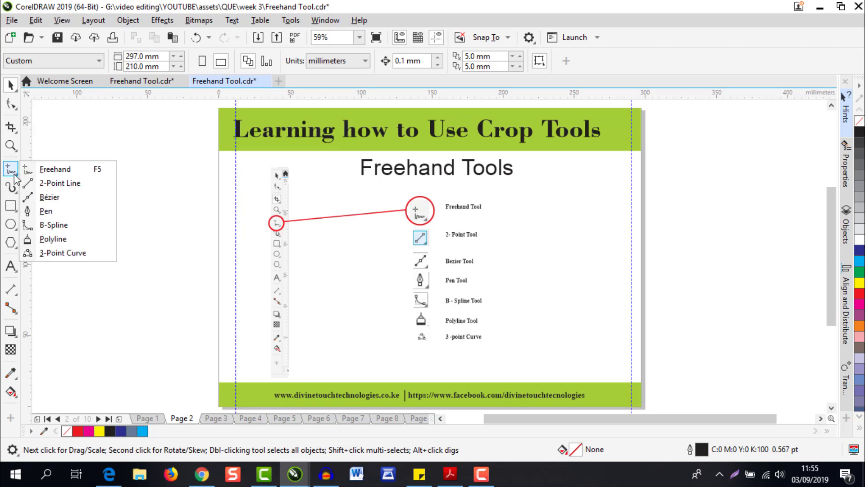
{"action": "left_click", "coordinate": [14, 174]}
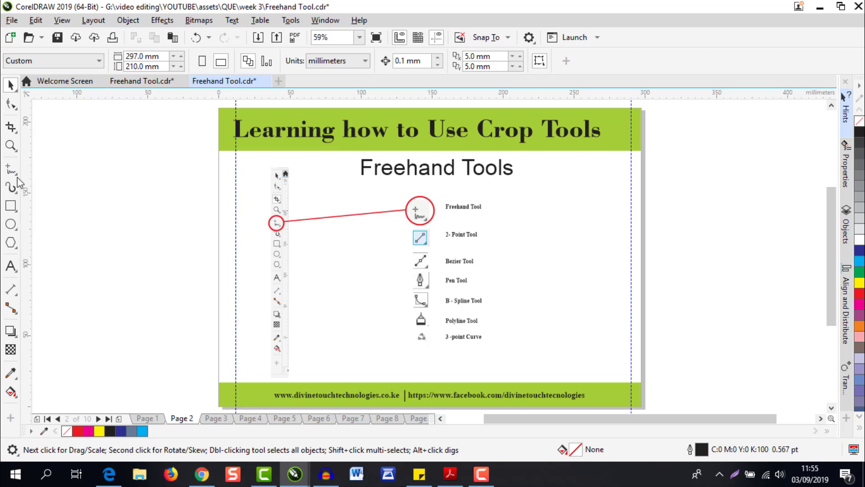
{"action": "left_click", "coordinate": [16, 177]}
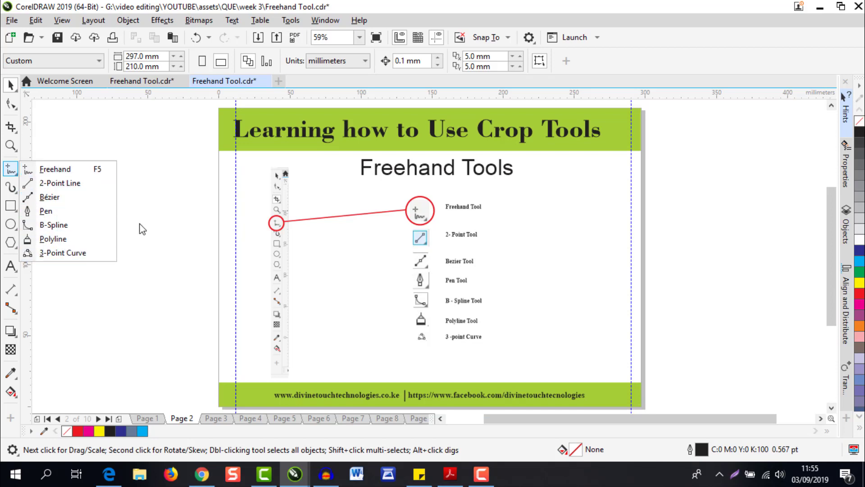
- Open page 3 and view its title and Freehand Tools paragraph enlarged in full-screen preview
{"action": "left_click", "coordinate": [210, 418]}
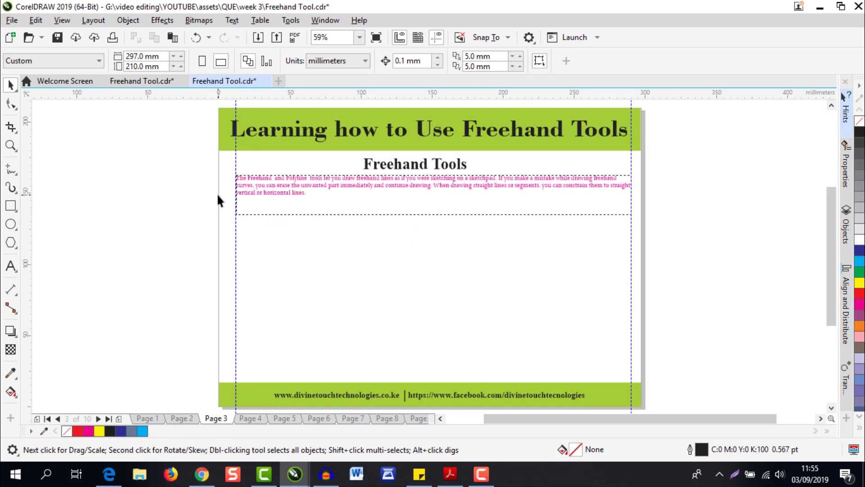
{"action": "left_click_drag", "start_coordinate": [218, 94], "coordinate": [730, 243]}
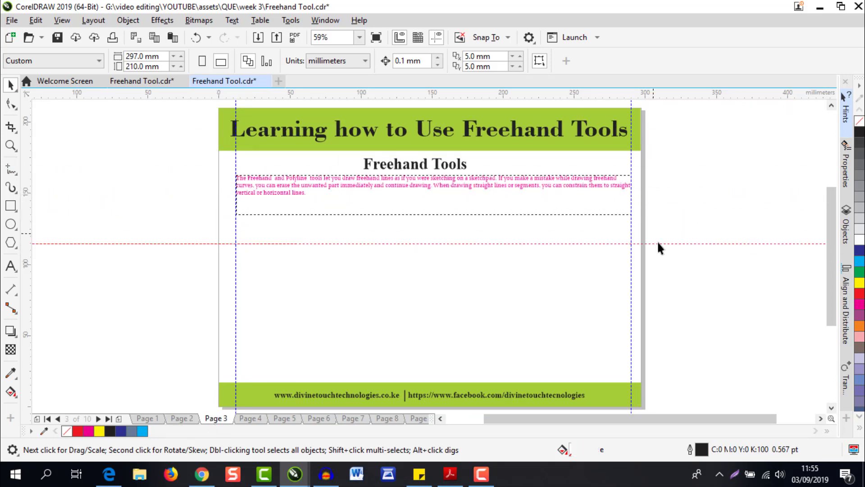
{"action": "key", "text": "ctrl+z"}
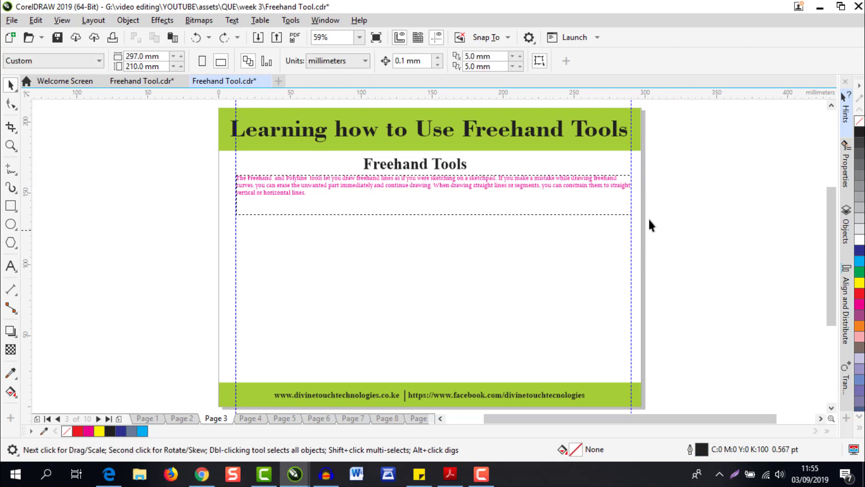
{"action": "left_click_drag", "start_coordinate": [208, 113], "coordinate": [202, 102]}
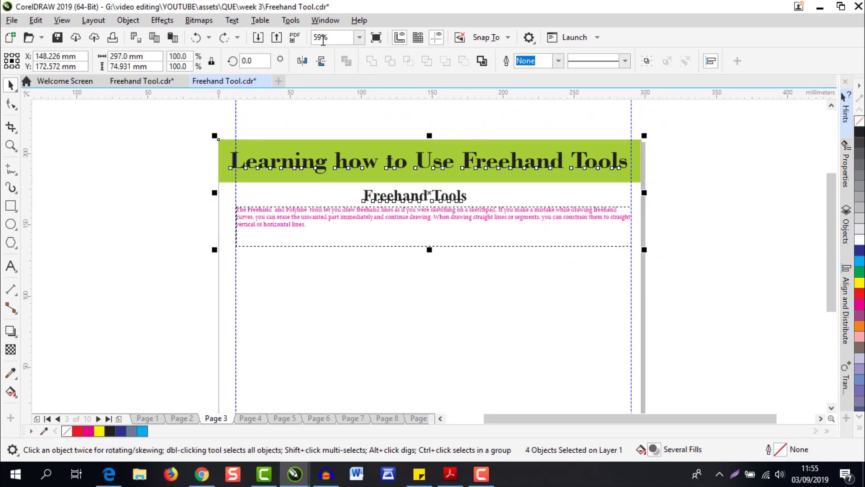
{"action": "left_click", "coordinate": [359, 37]}
{"action": "left_click", "coordinate": [347, 60]}
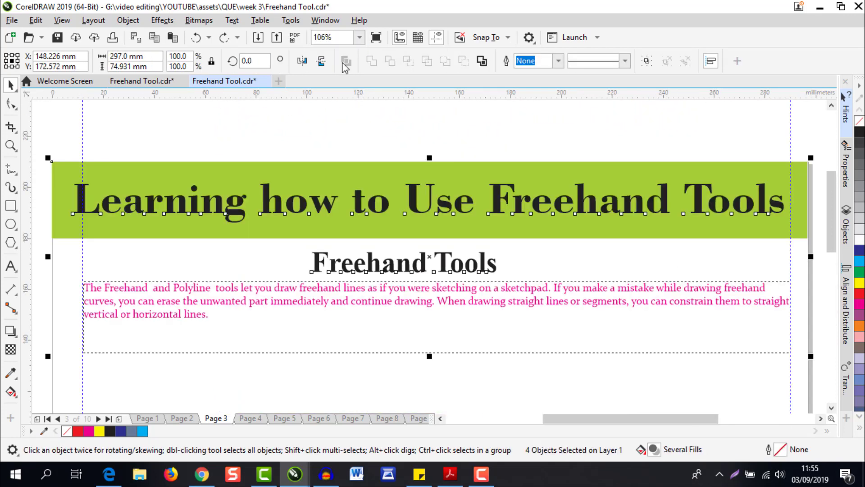
{"action": "left_click", "coordinate": [375, 38]}
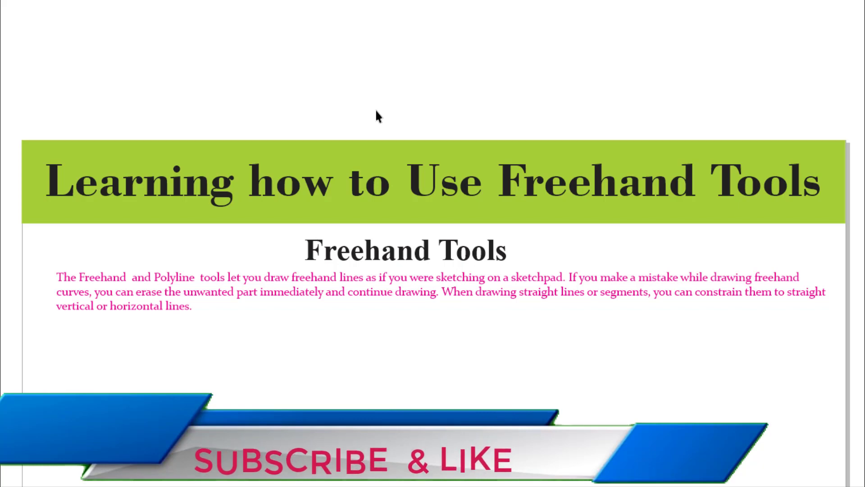
{"action": "key", "text": "F9"}
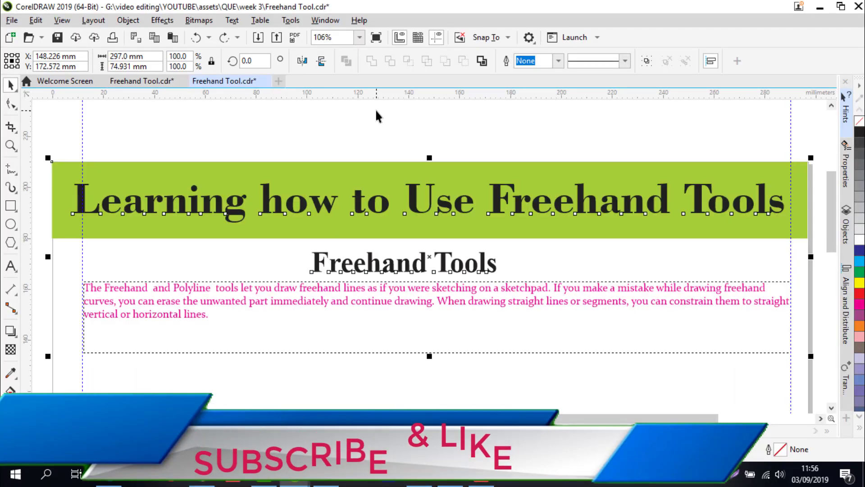
{"action": "left_click", "coordinate": [372, 137]}
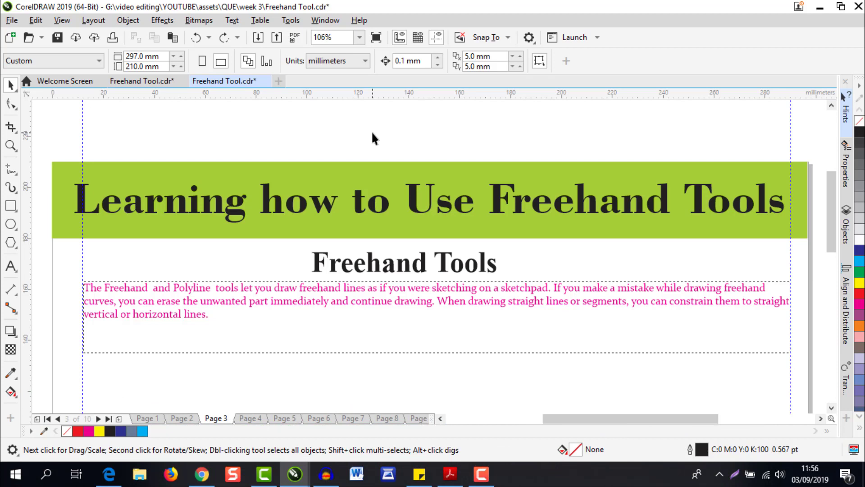
{"action": "key", "text": "ctrl+F4"}
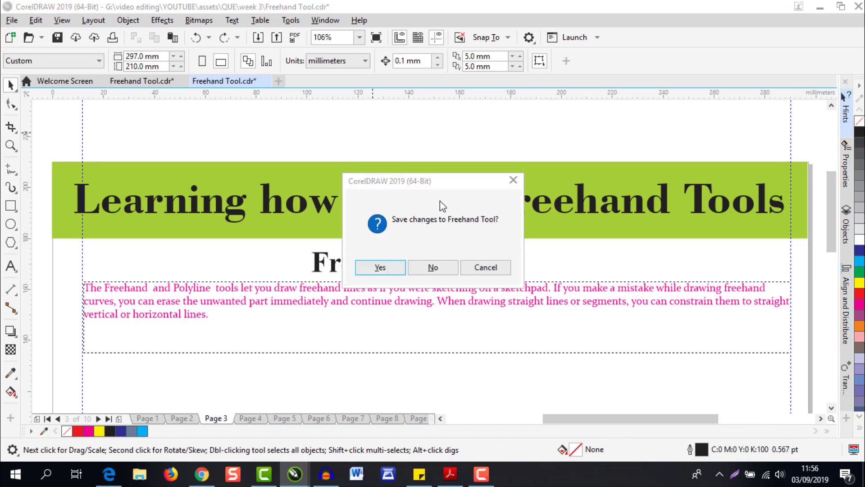
{"action": "left_click", "coordinate": [487, 267]}
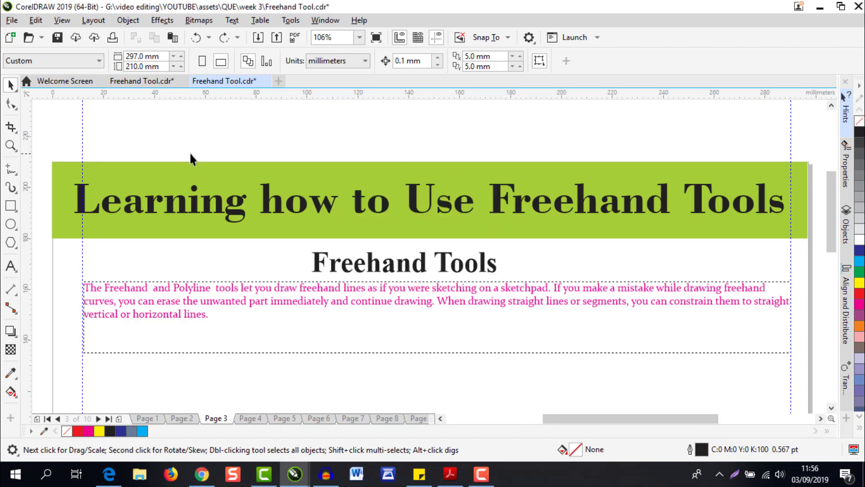
- Fit all the objects on page 3 in the view and clear the selection
{"action": "scroll", "coordinate": [221, 143], "scroll_direction": "down", "scroll_amount": 4}
{"action": "left_click_drag", "start_coordinate": [174, 125], "coordinate": [424, 315]}
{"action": "left_click", "coordinate": [359, 38]}
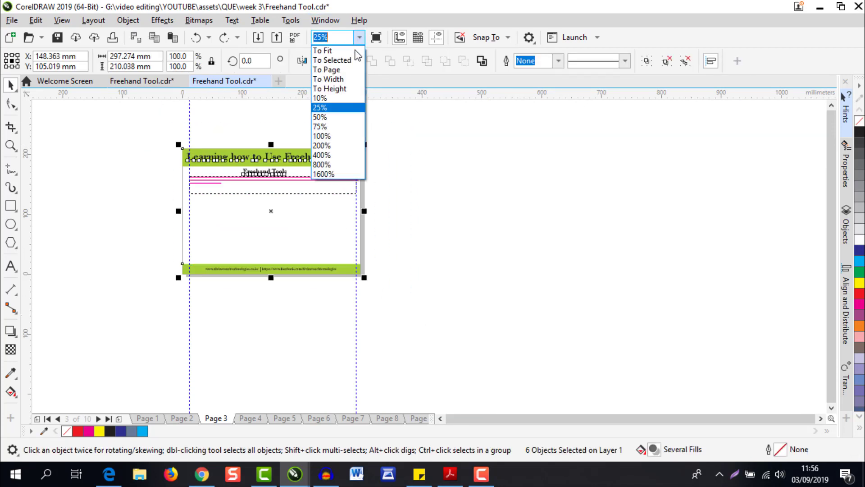
{"action": "left_click", "coordinate": [351, 66]}
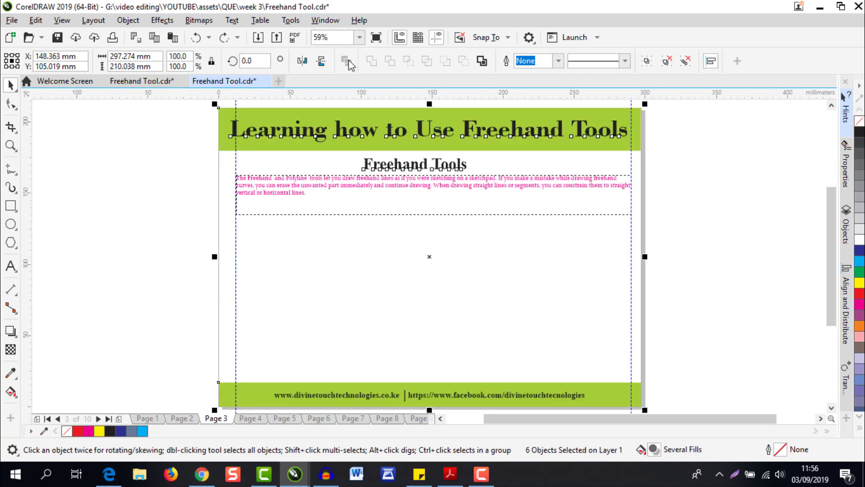
{"action": "left_click", "coordinate": [154, 259]}
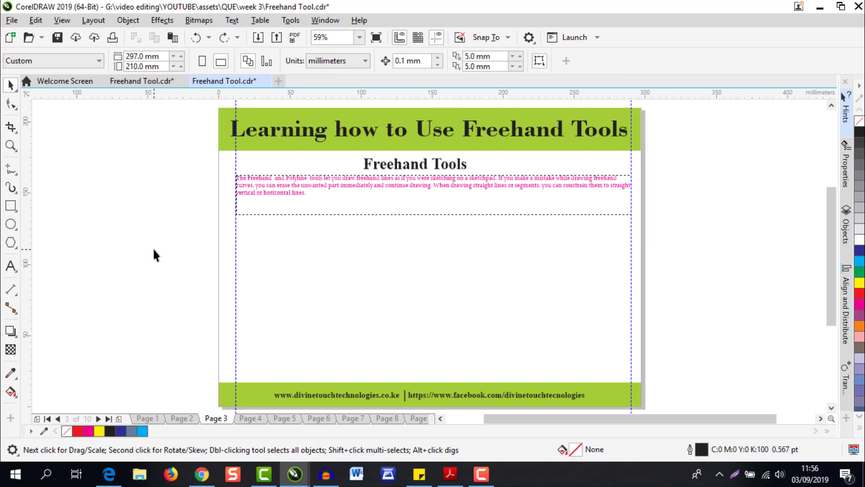
{"action": "left_click", "coordinate": [13, 171]}
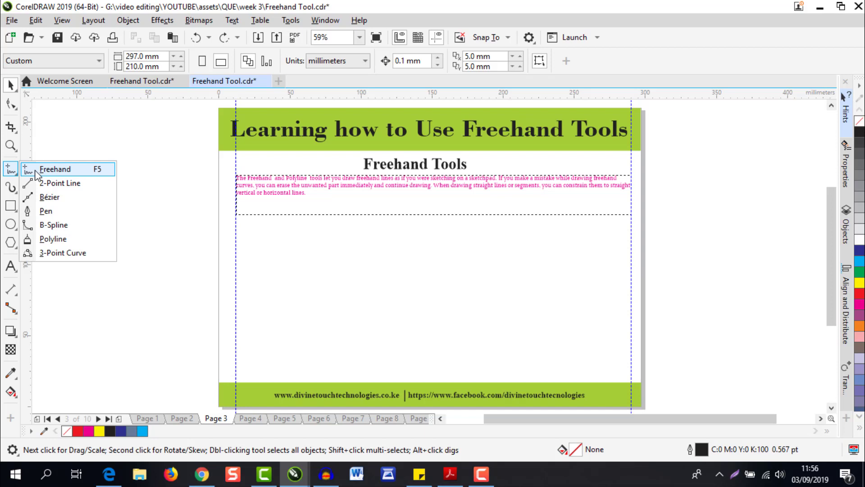
{"action": "left_click", "coordinate": [35, 171]}
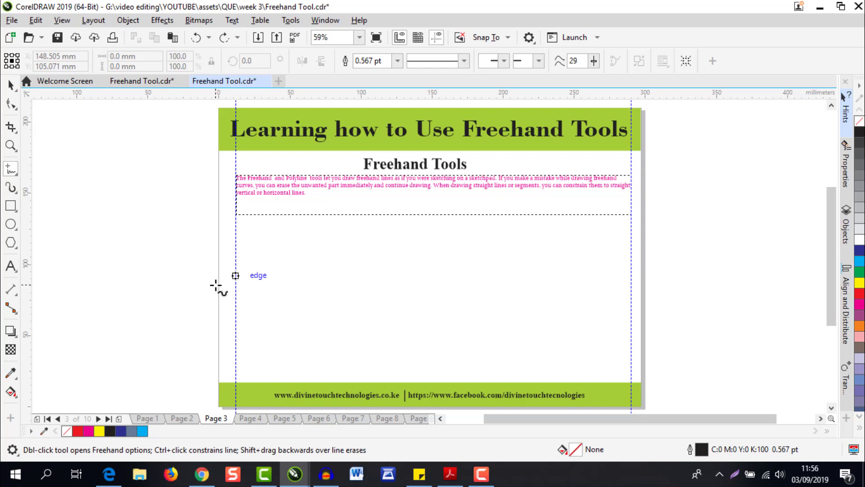
{"action": "left_click", "coordinate": [182, 418]}
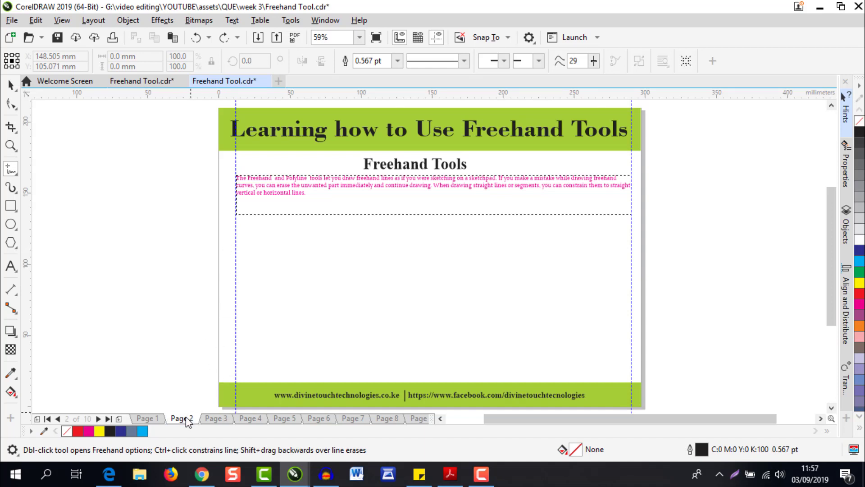
{"action": "left_click", "coordinate": [217, 419]}
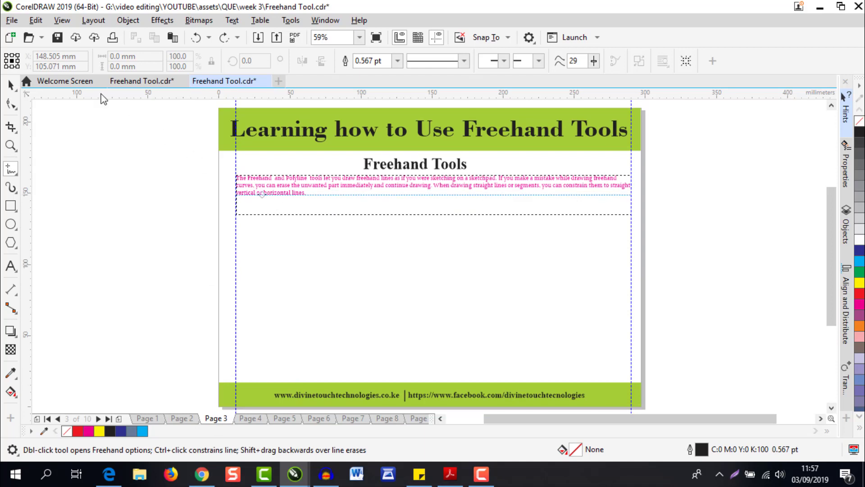
{"action": "key", "text": "space"}
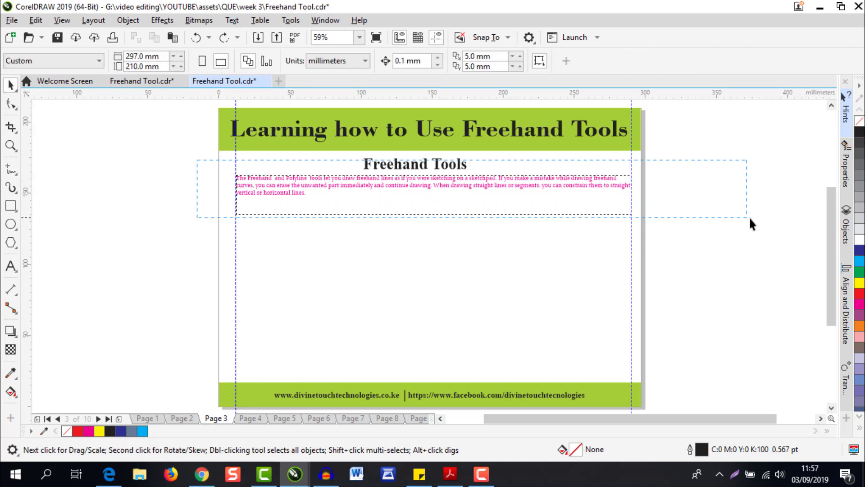
- Zoom in on the Freehand Tools description on page 3 to read it, and zoom back out
{"action": "left_click_drag", "start_coordinate": [749, 216], "coordinate": [737, 229]}
{"action": "key", "text": "z"}
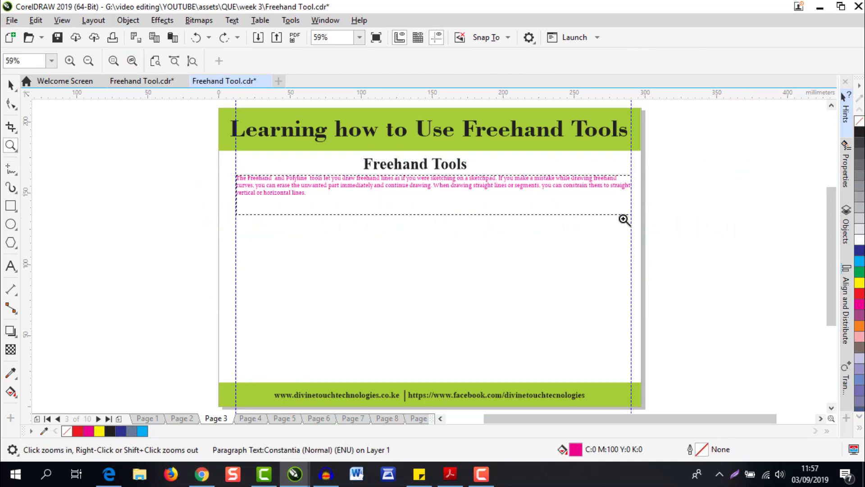
{"action": "left_click_drag", "start_coordinate": [213, 165], "coordinate": [681, 236]}
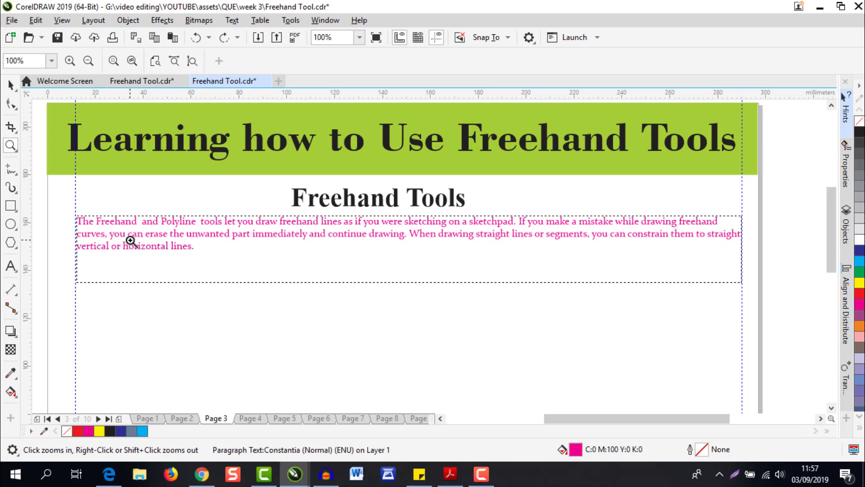
{"action": "right_click", "coordinate": [142, 233]}
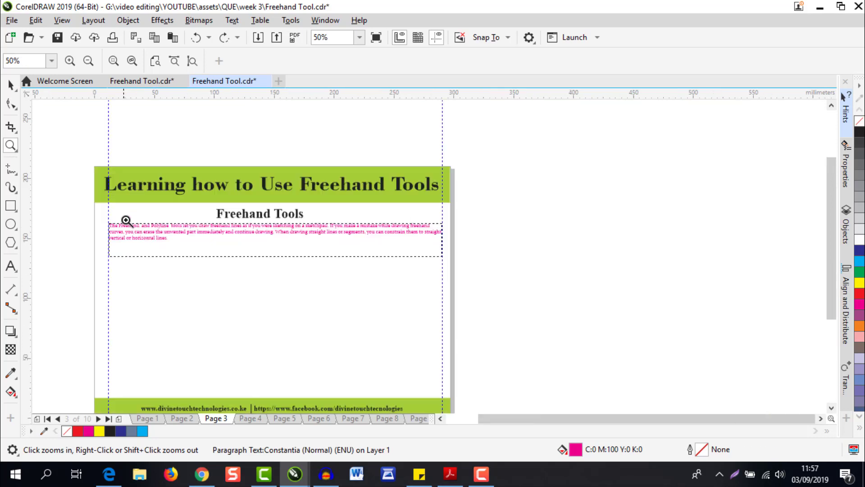
{"action": "left_click", "coordinate": [13, 102]}
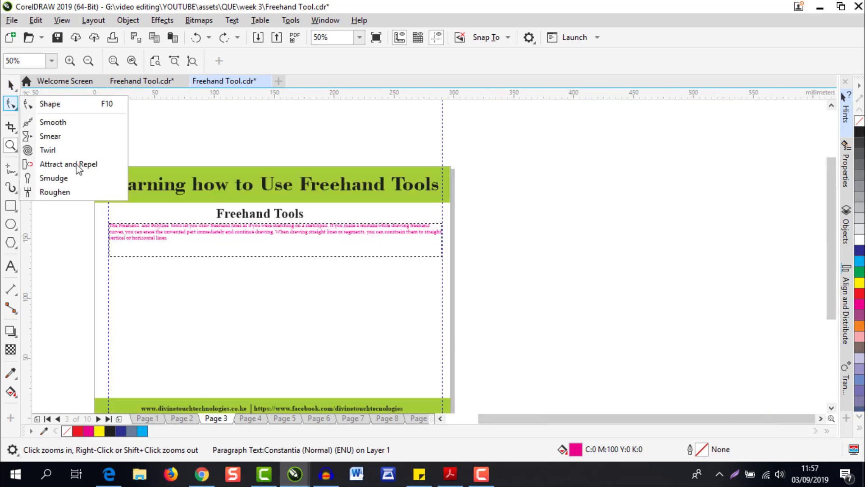
{"action": "left_click", "coordinate": [118, 191]}
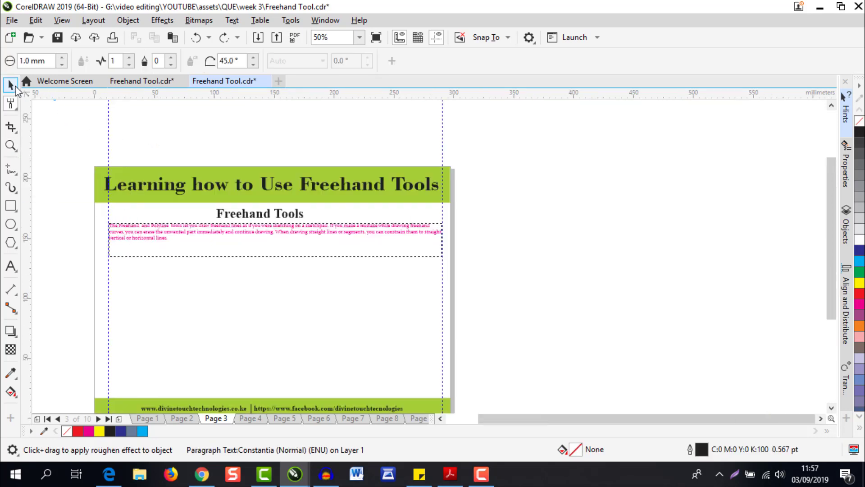
{"action": "left_click", "coordinate": [9, 82]}
{"action": "left_click", "coordinate": [11, 173]}
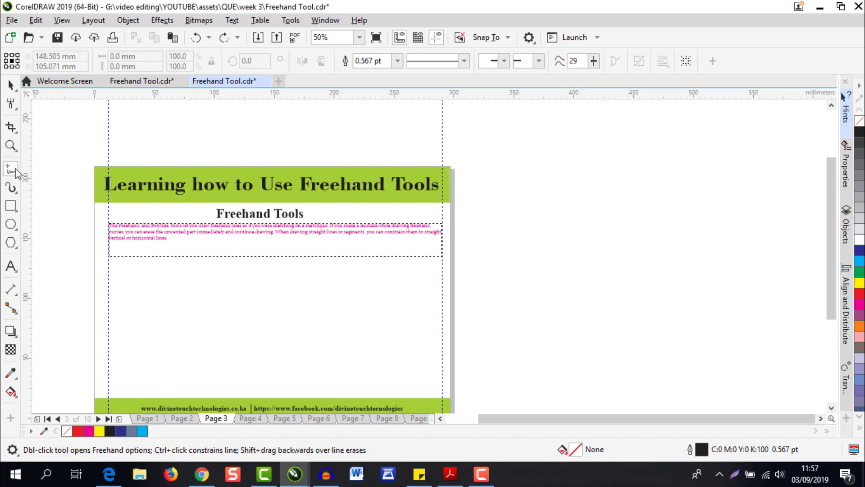
{"action": "left_click", "coordinate": [10, 90]}
- Draw a straight horizontal line about 279 mm long with the Freehand tool between the two vertical guidelines, below the paragraph on page 3
{"action": "left_click_drag", "start_coordinate": [71, 126], "coordinate": [475, 394]}
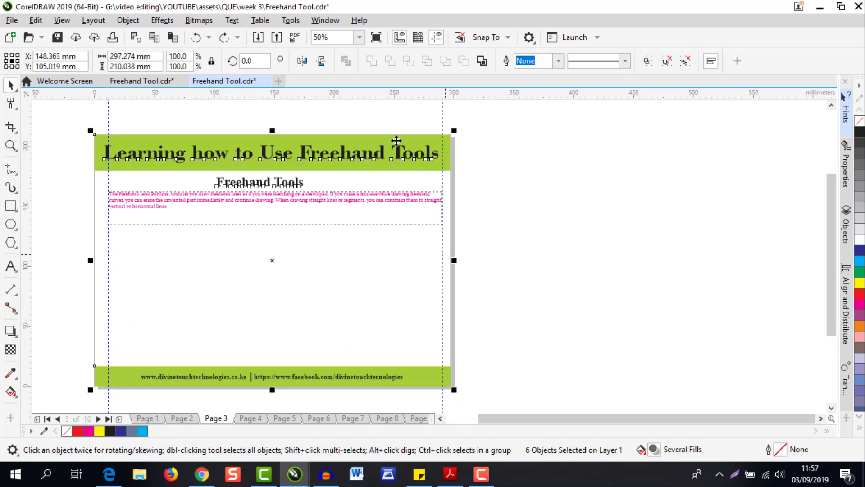
{"action": "left_click", "coordinate": [359, 37]}
{"action": "left_click", "coordinate": [349, 60]}
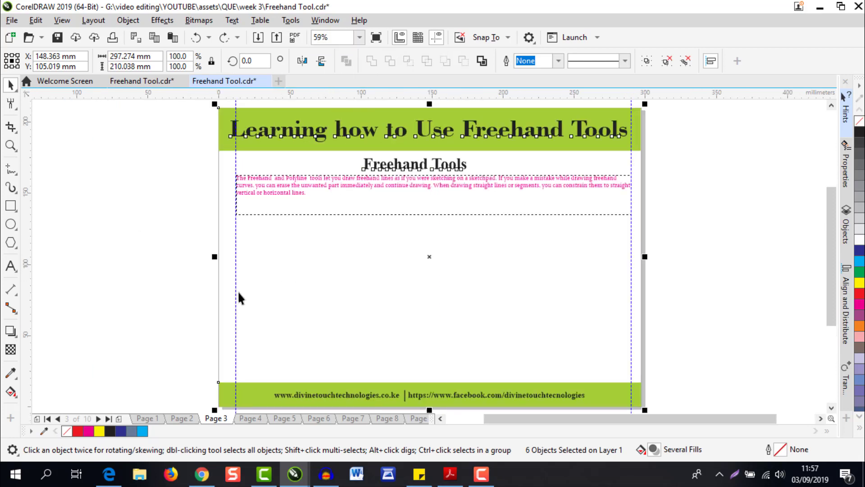
{"action": "left_click", "coordinate": [136, 258]}
{"action": "left_click", "coordinate": [9, 170]}
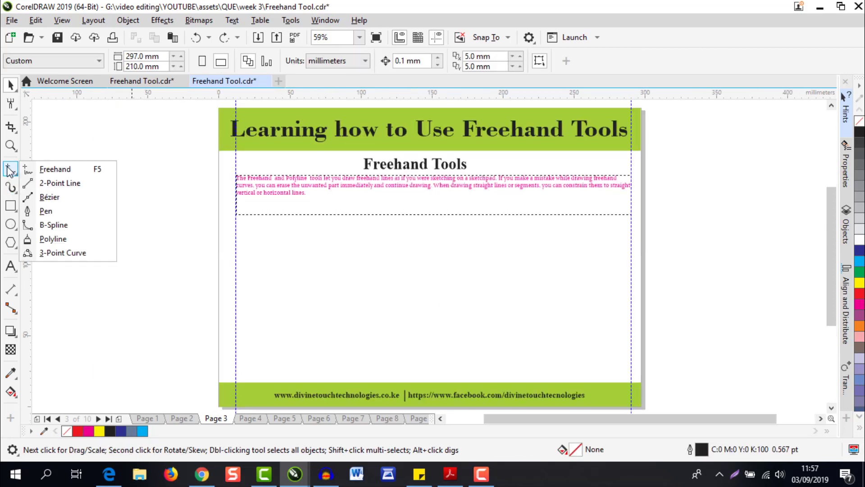
{"action": "left_click", "coordinate": [48, 174]}
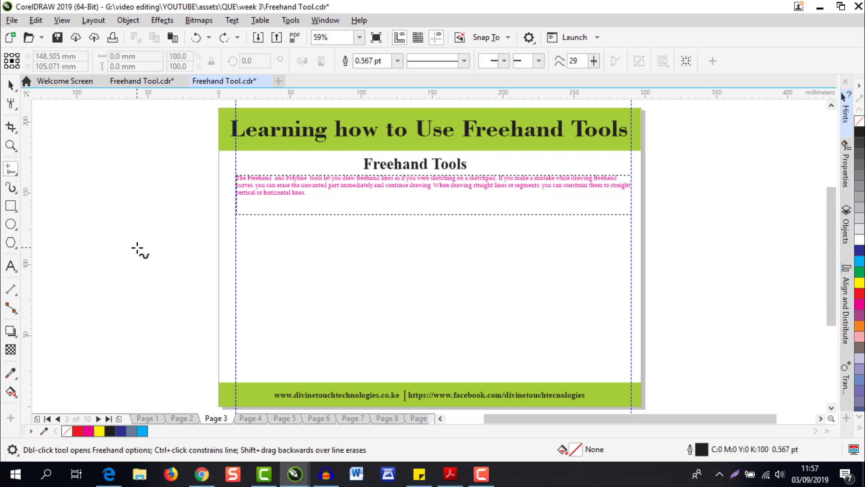
{"action": "left_click", "coordinate": [235, 261]}
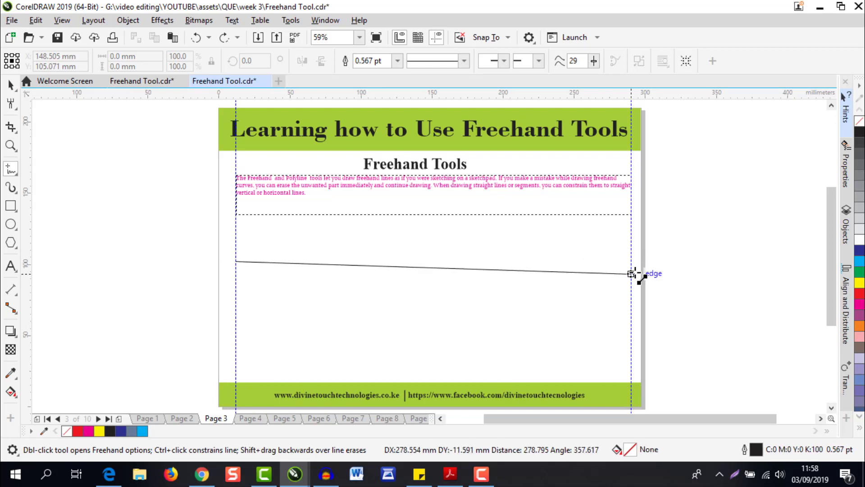
{"action": "left_click", "coordinate": [628, 256]}
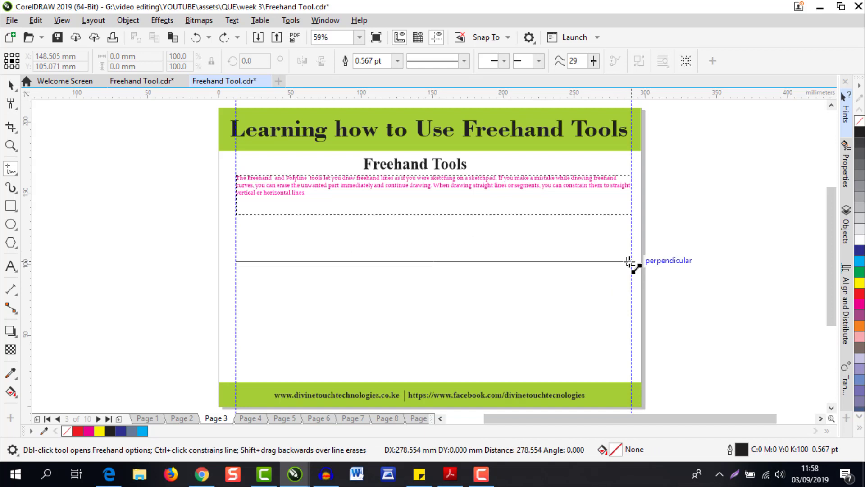
{"action": "left_click", "coordinate": [630, 261]}
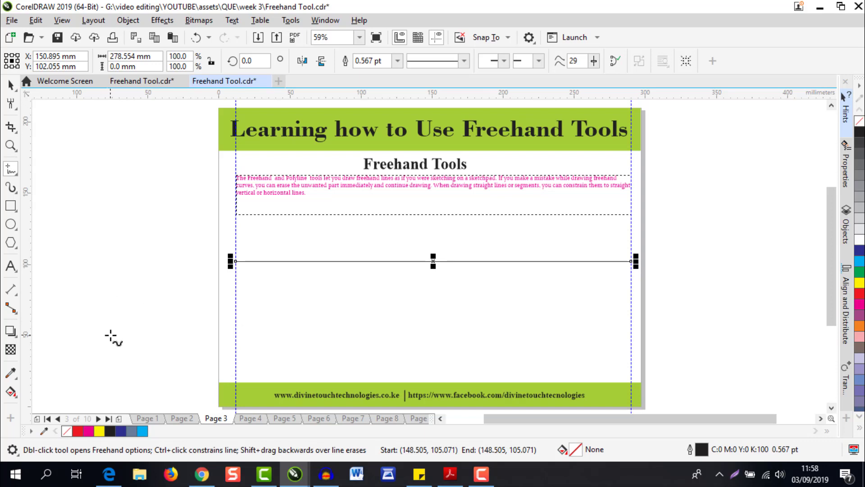
- Draw a slightly sloping Freehand line about 279 mm wide between the vertical guidelines, and a horizontal line about 146 mm long below it
{"action": "left_click_drag", "start_coordinate": [110, 334], "coordinate": [131, 325]}
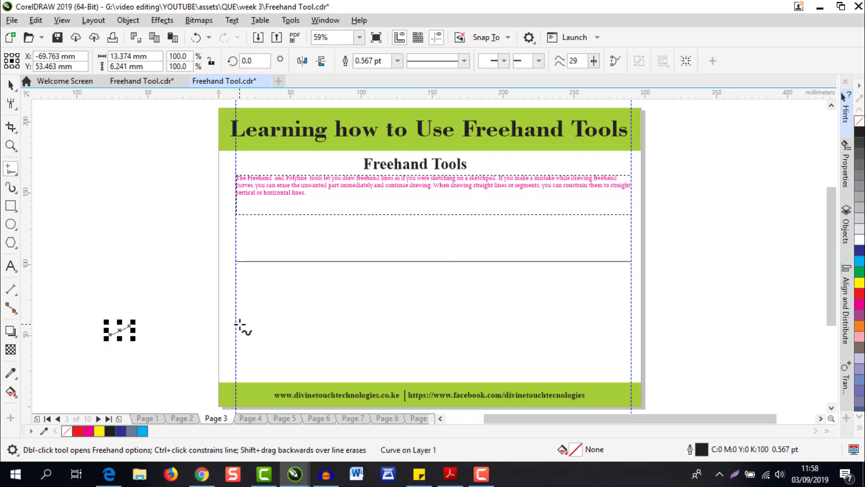
{"action": "key", "text": "Delete"}
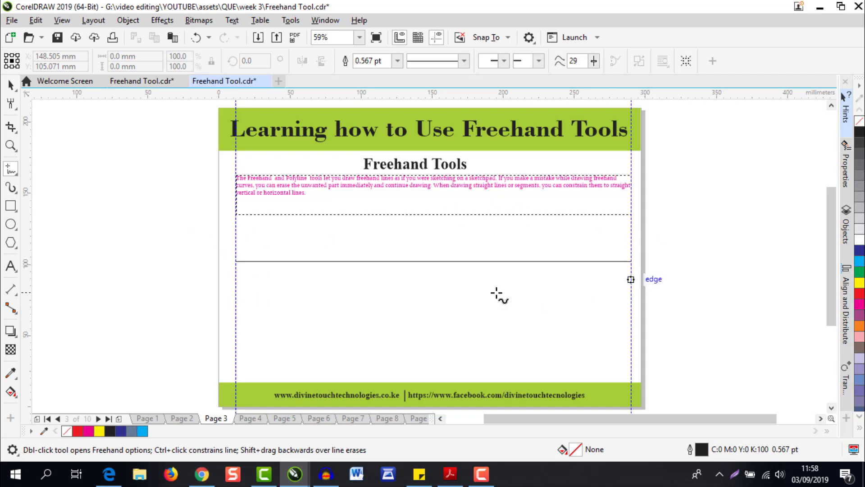
{"action": "left_click", "coordinate": [236, 296]}
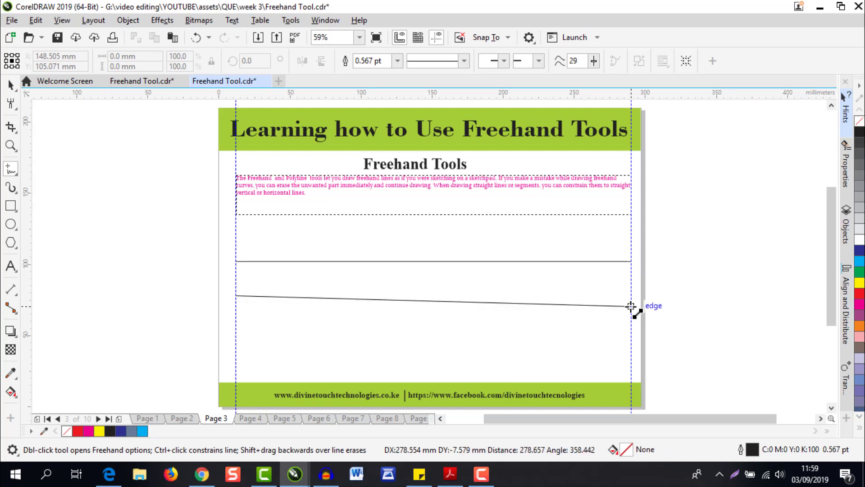
{"action": "left_click", "coordinate": [631, 306]}
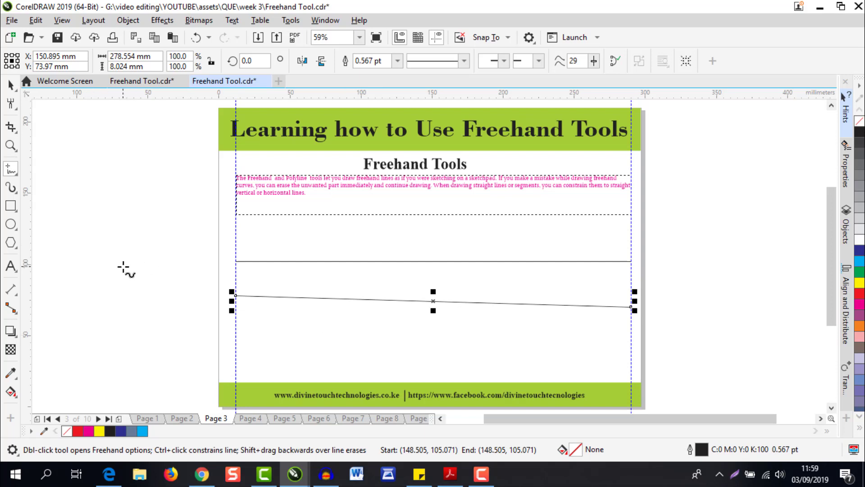
{"action": "left_click", "coordinate": [250, 350]}
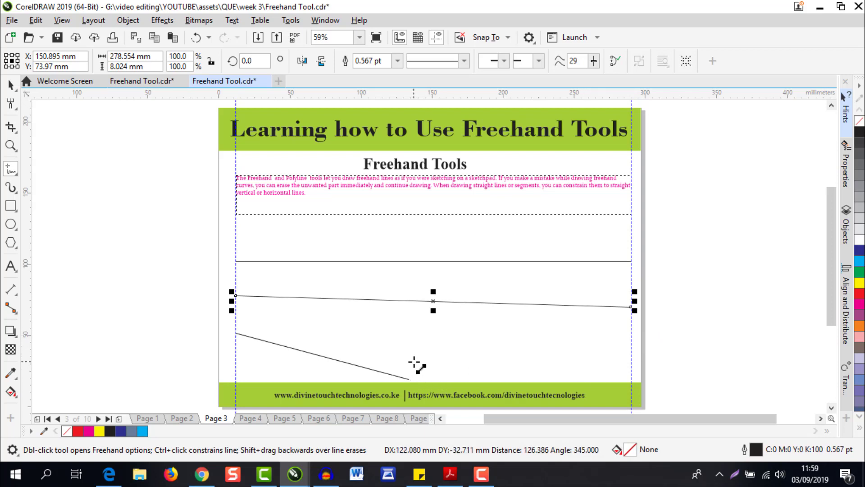
{"action": "left_click", "coordinate": [447, 333]}
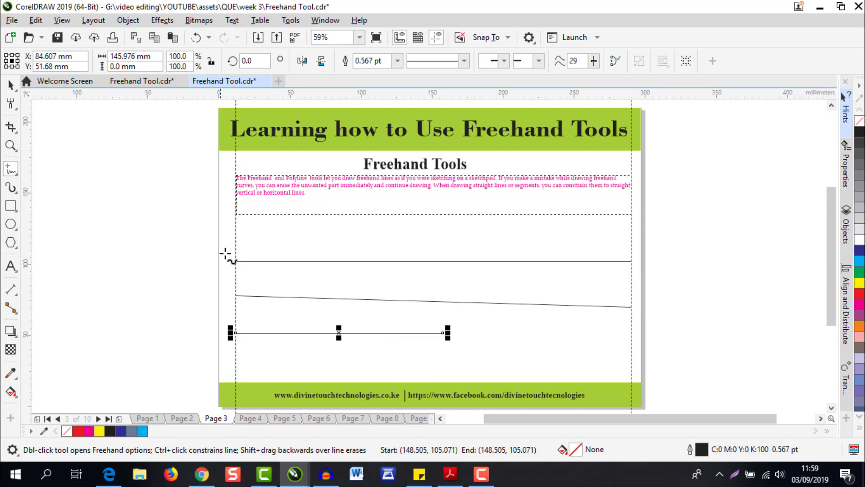
- Select the three straight lines drawn below the paragraph on page 3 and delete them
{"action": "left_click", "coordinate": [11, 84]}
{"action": "left_click_drag", "start_coordinate": [186, 237], "coordinate": [484, 312]}
{"action": "left_click_drag", "start_coordinate": [672, 370], "coordinate": [678, 373]}
{"action": "key", "text": "Delete"}
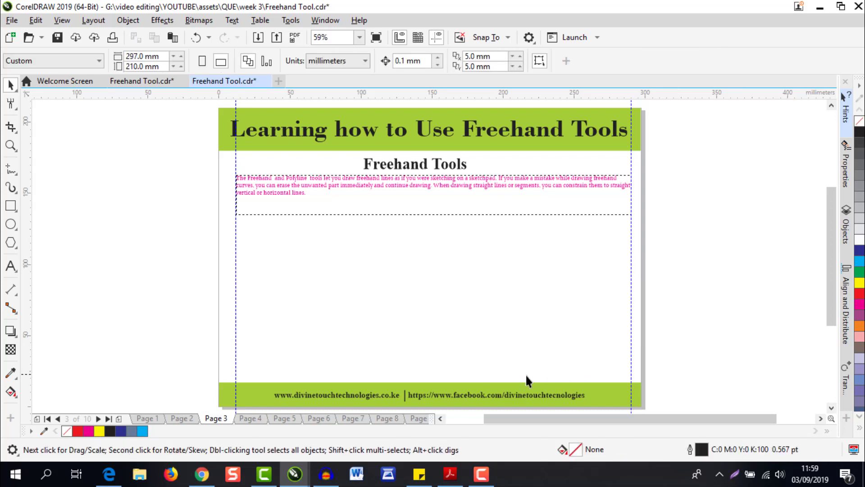
- Draw an angle-constrained Freehand line about 159 mm wide and 42 mm high, rising from the left guideline, and delete it
{"action": "left_click", "coordinate": [11, 170]}
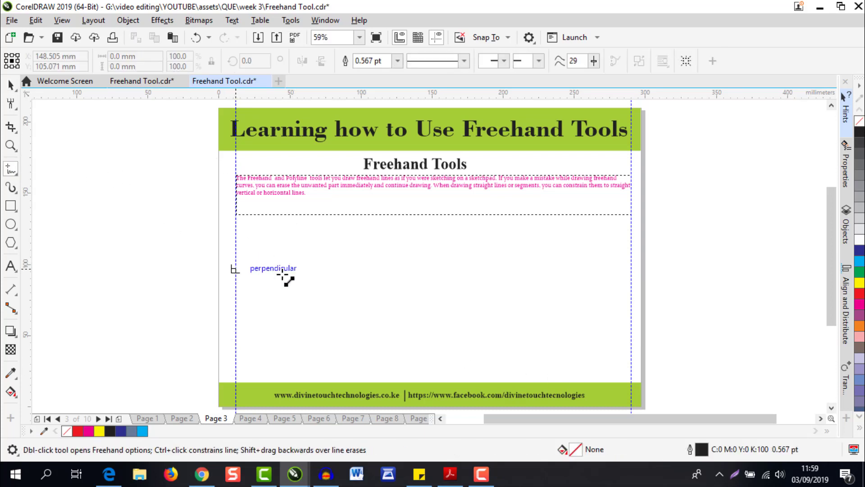
{"action": "left_click", "coordinate": [237, 269]}
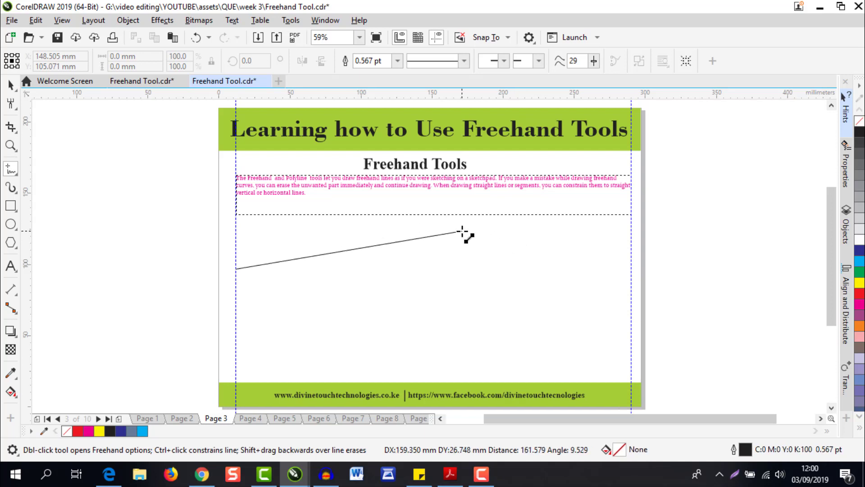
{"action": "key", "text": "ctrl"}
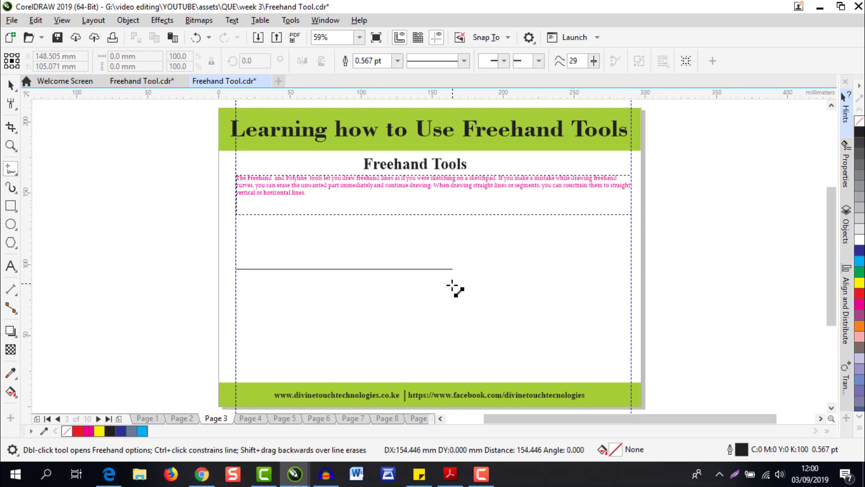
{"action": "left_click", "coordinate": [467, 232], "text": "ctrl"}
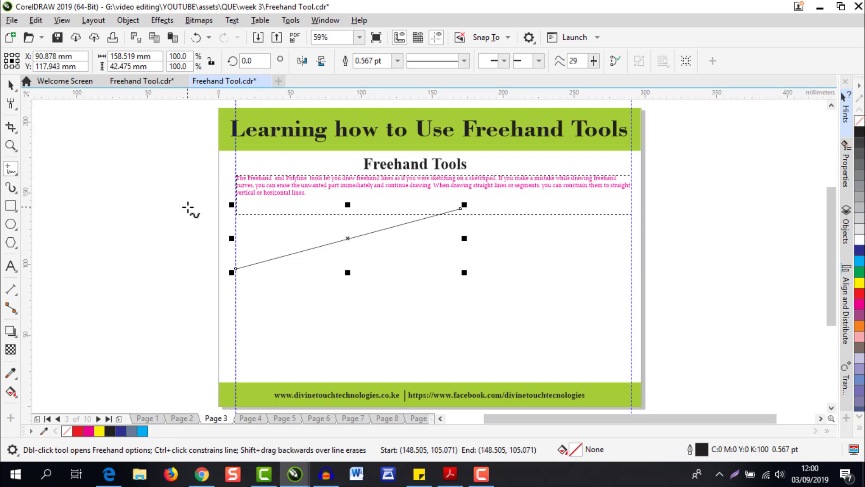
{"action": "key", "text": "Delete"}
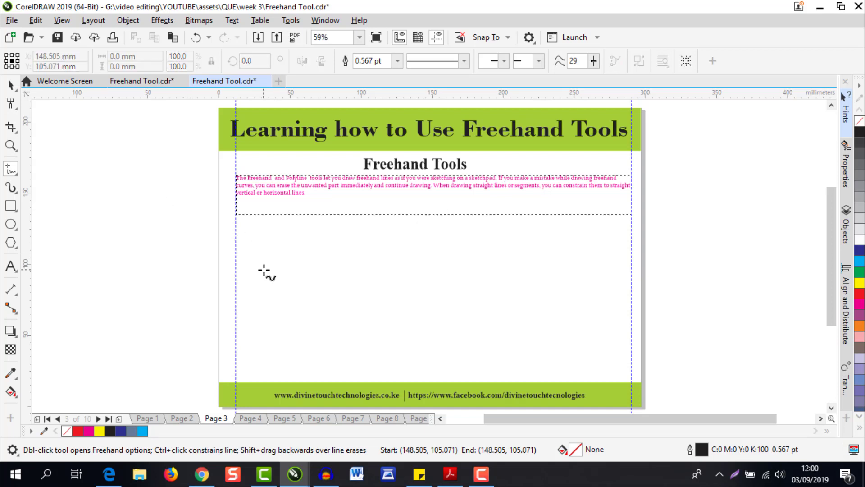
- Start another straight Freehand line on the left vertical guideline, below the paragraph on page 3
{"action": "left_click", "coordinate": [236, 258]}
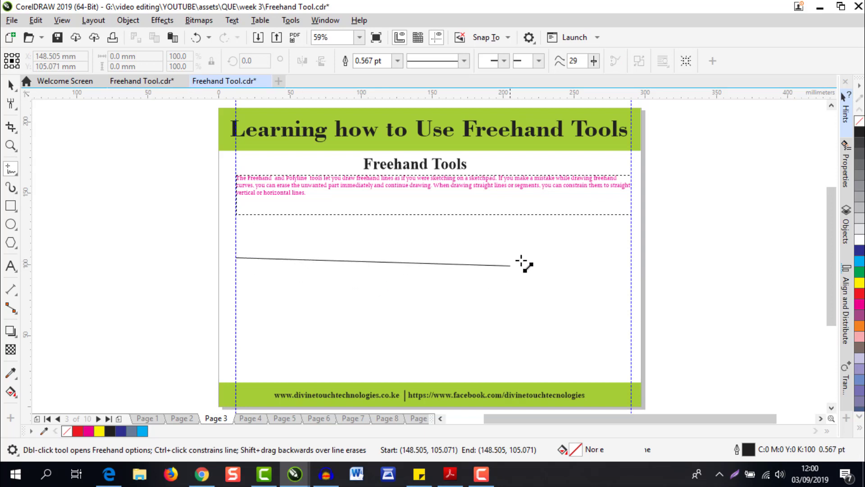